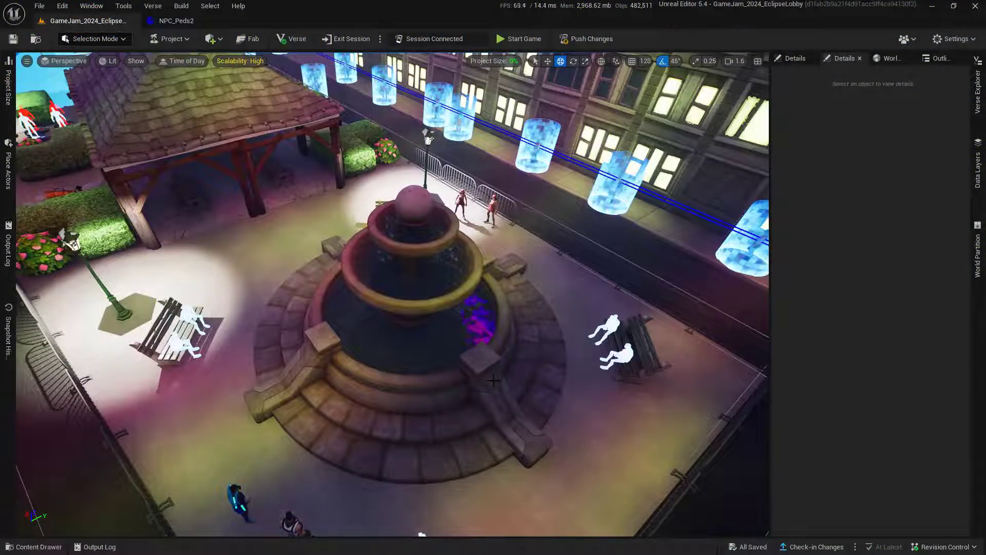
Place an AI Patrol Path Node in the plaza, raise it, and Alt-drag copies around the fountain
key(ctrl+space)
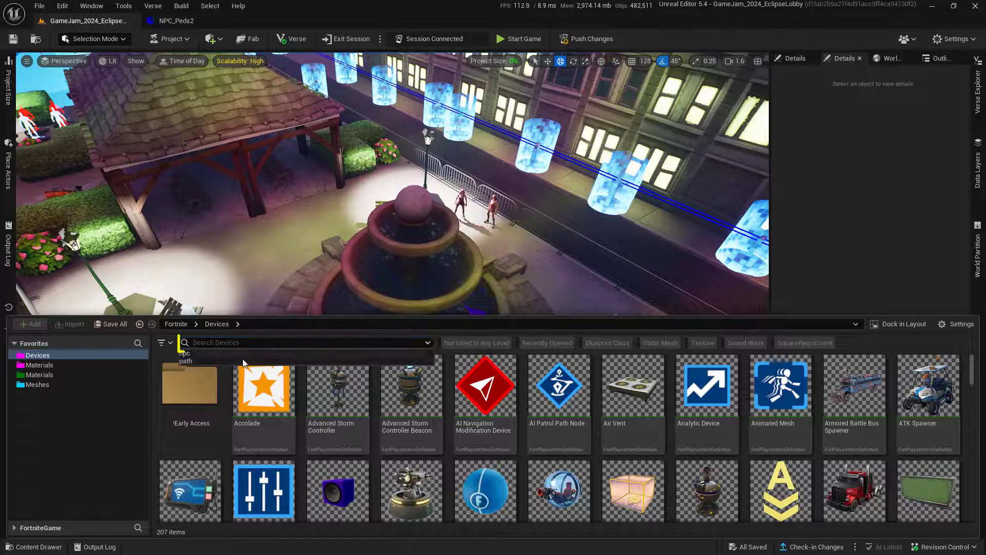
text(path)
drag(208, 402, 204, 282)
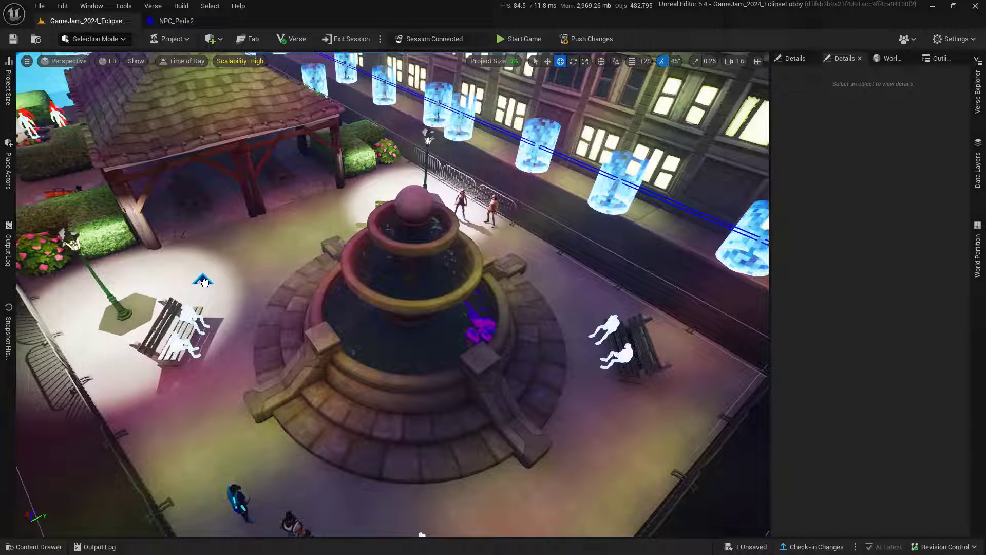
drag(193, 237, 605, 396)
alt+drag(604, 396, 375, 200)
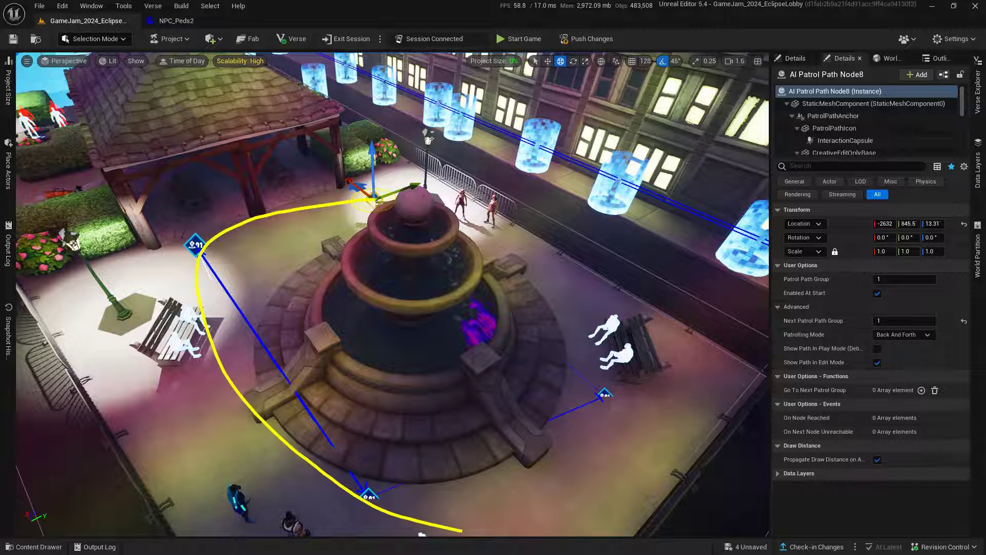
Set the left patrol node's Patrolling Mode to Looping and its Patrol Path Group to 3
click(196, 244)
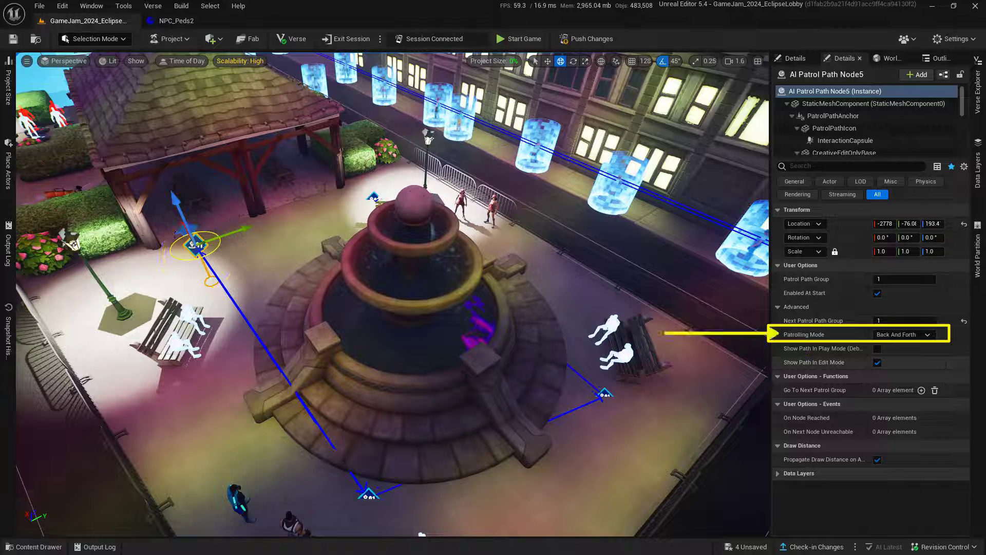
click(905, 334)
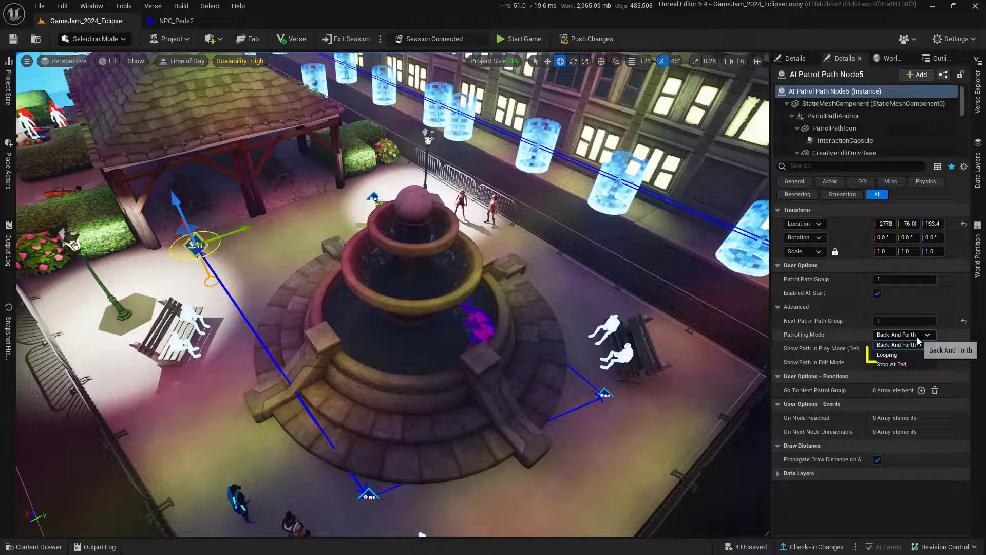
click(904, 354)
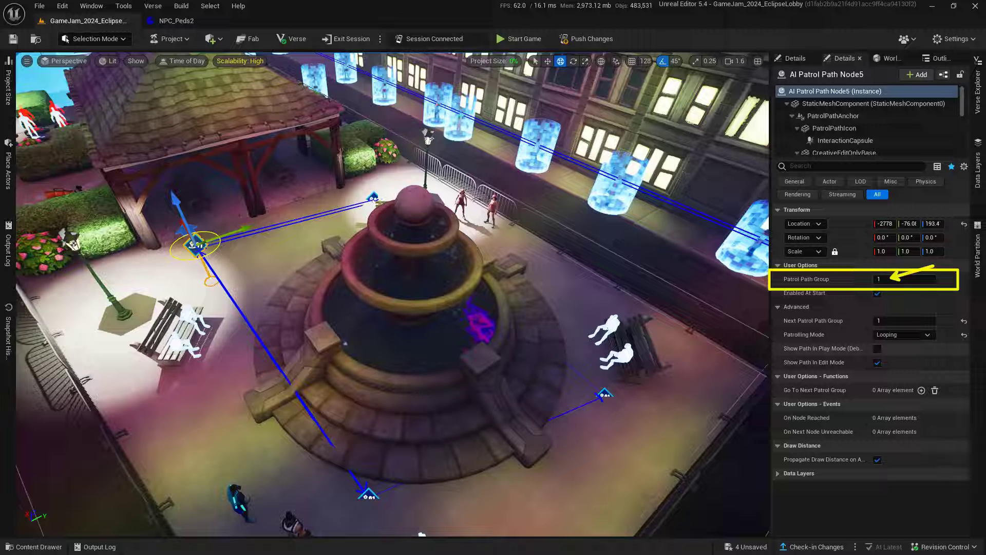
click(889, 279)
text(3)
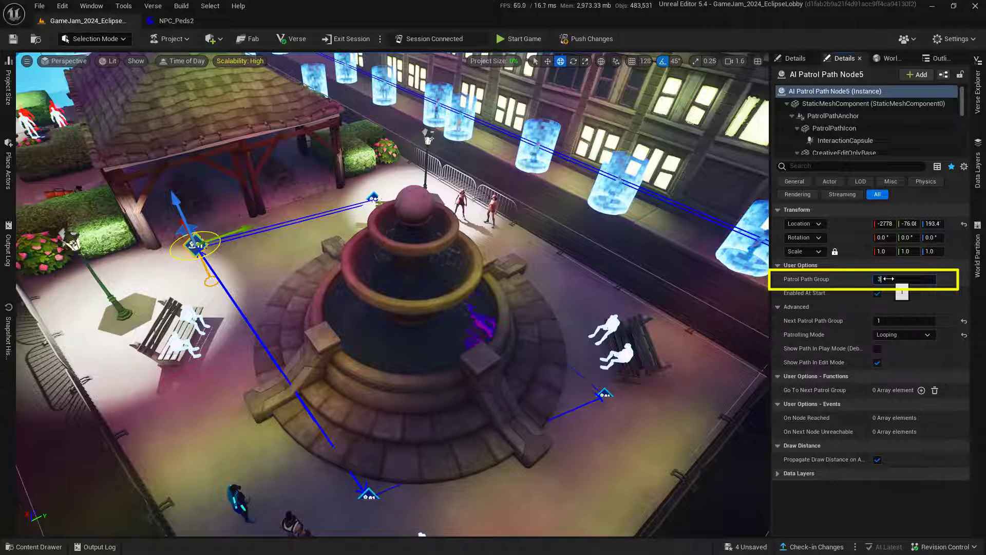
key(Return)
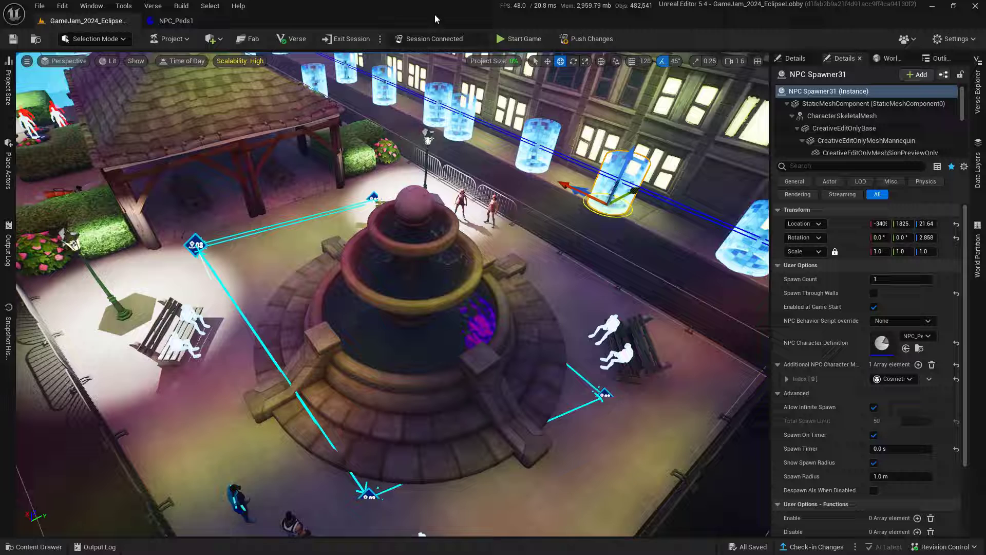
Drag an NPC Spawner from the device library next to the left patrol node
key(ctrl+space)
text(path)
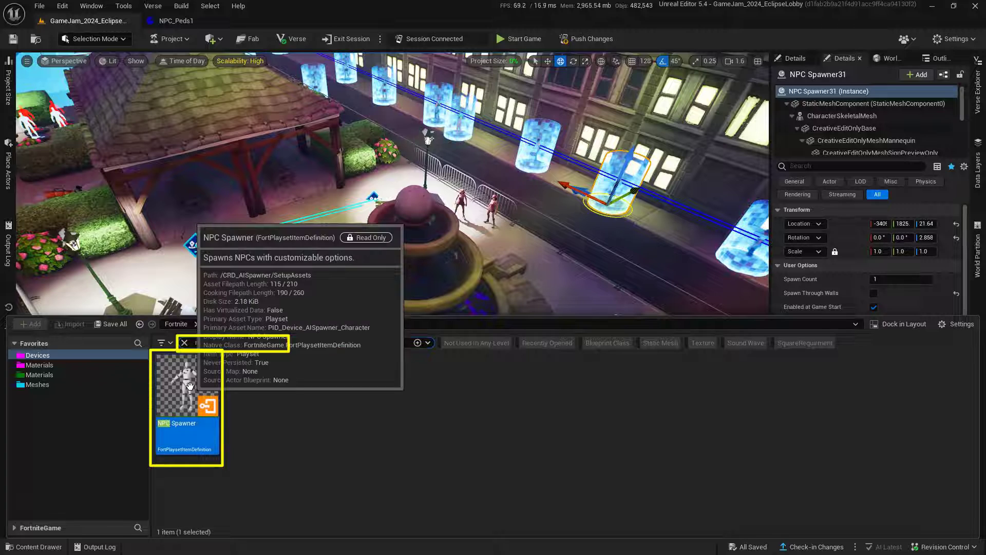
drag(205, 385, 272, 258)
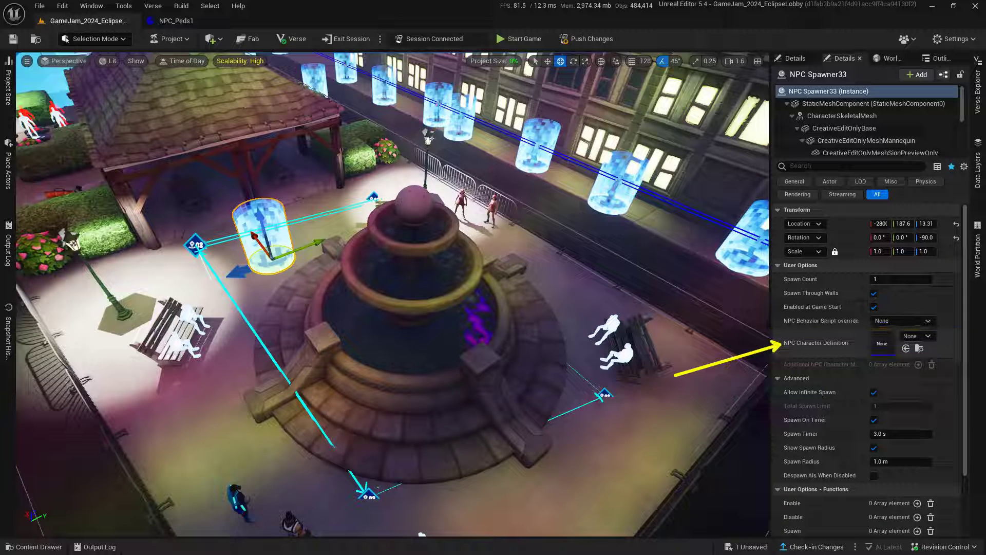
Create and save a new NPC Character Definition named NPC_Ped3 for the spawner
click(932, 340)
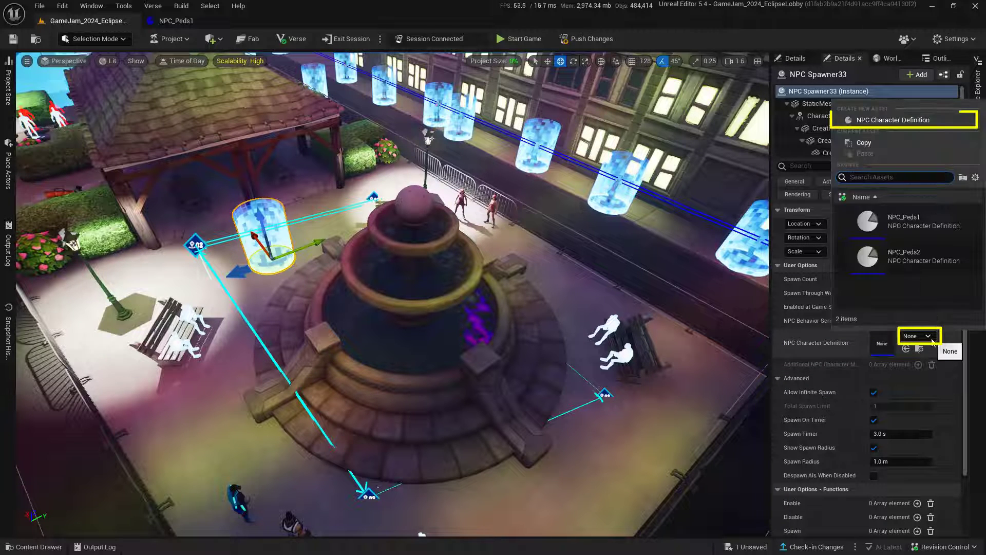
click(917, 120)
text(NPC_Ped3)
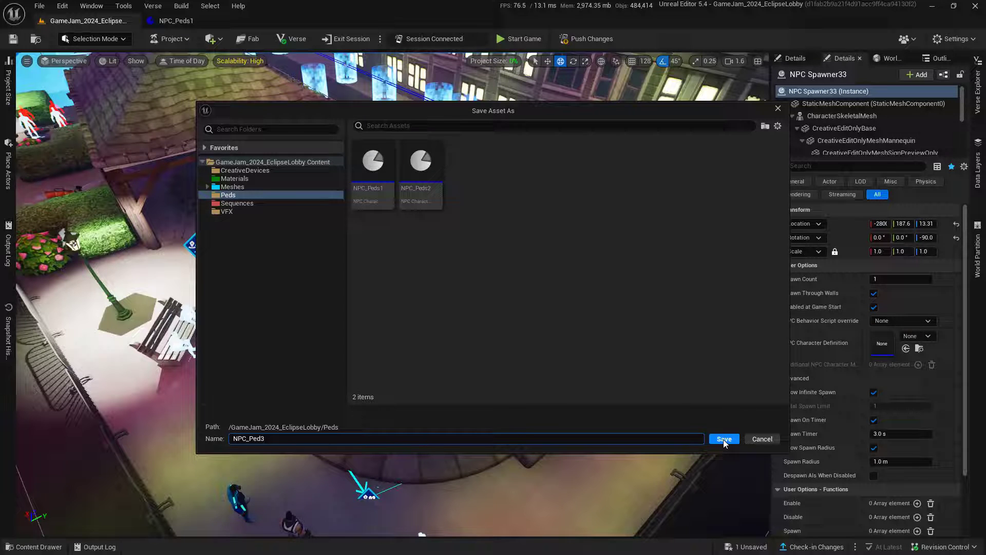
click(723, 439)
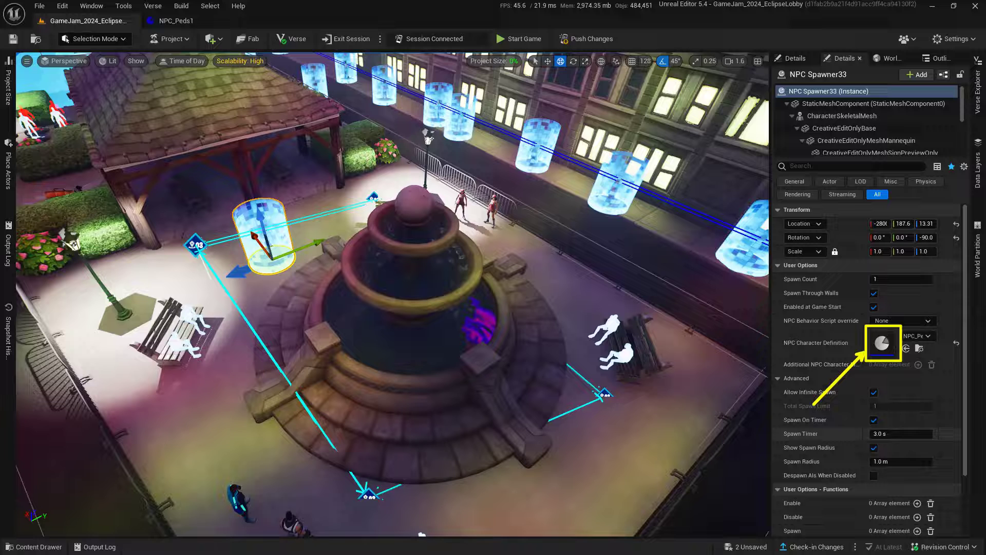
Open NPC_Ped3 and set its character Type to Guard
double_click(883, 345)
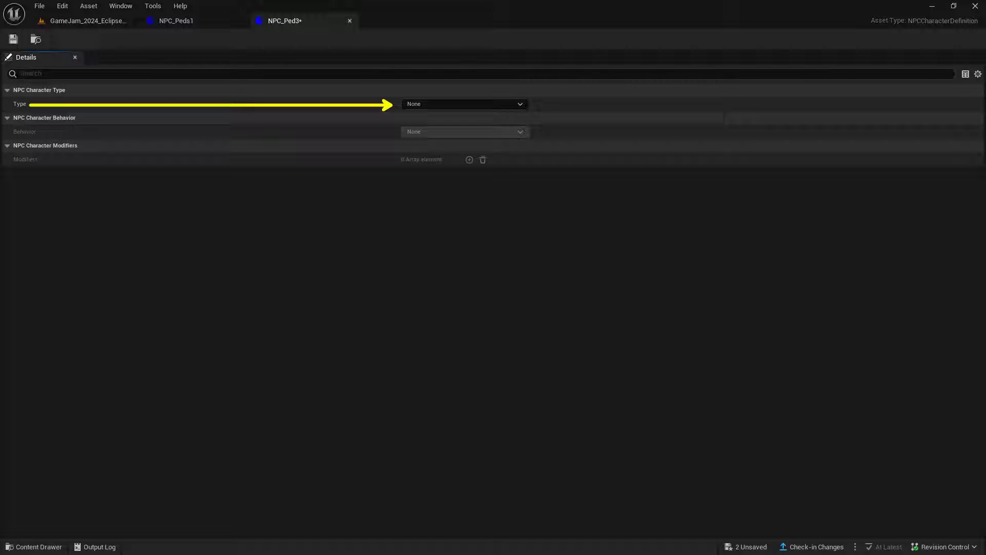
click(415, 103)
click(452, 137)
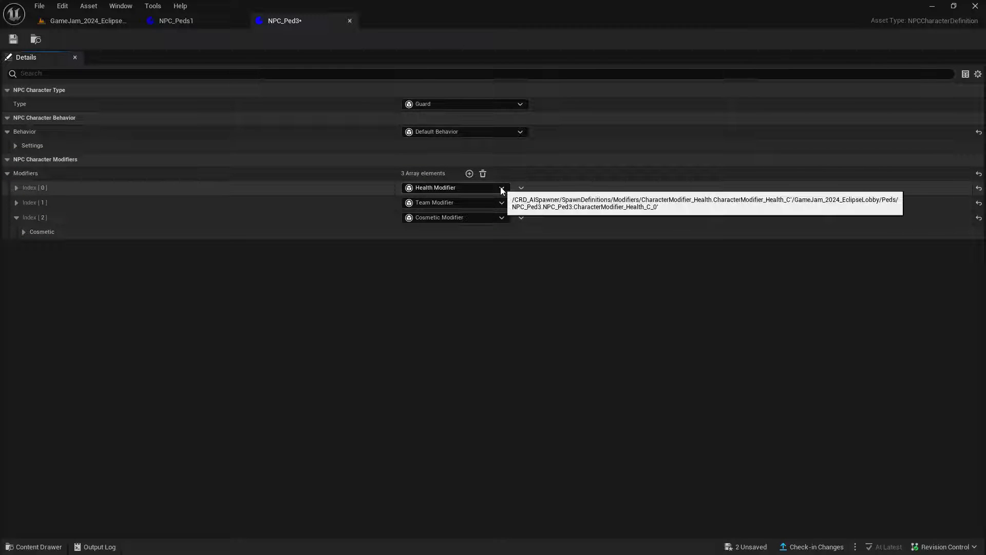
Delete the Health Modifier and set the Team Modifier's Team Option to Neutral
click(522, 187)
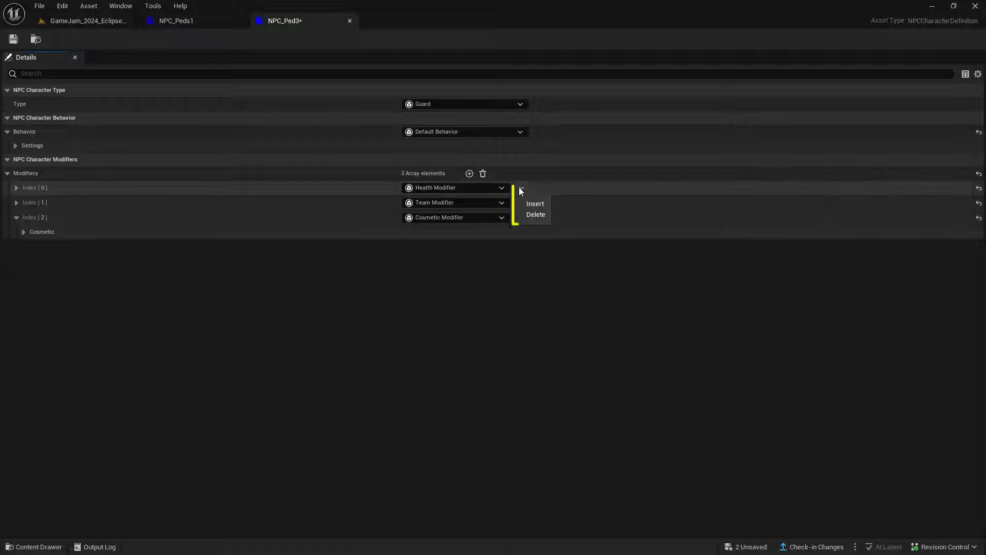
click(529, 215)
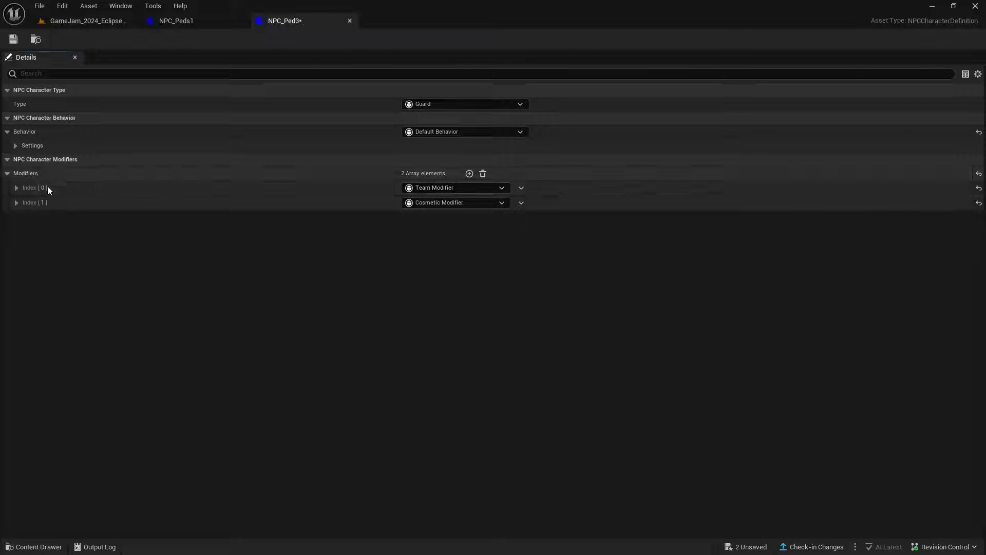
click(16, 188)
click(23, 202)
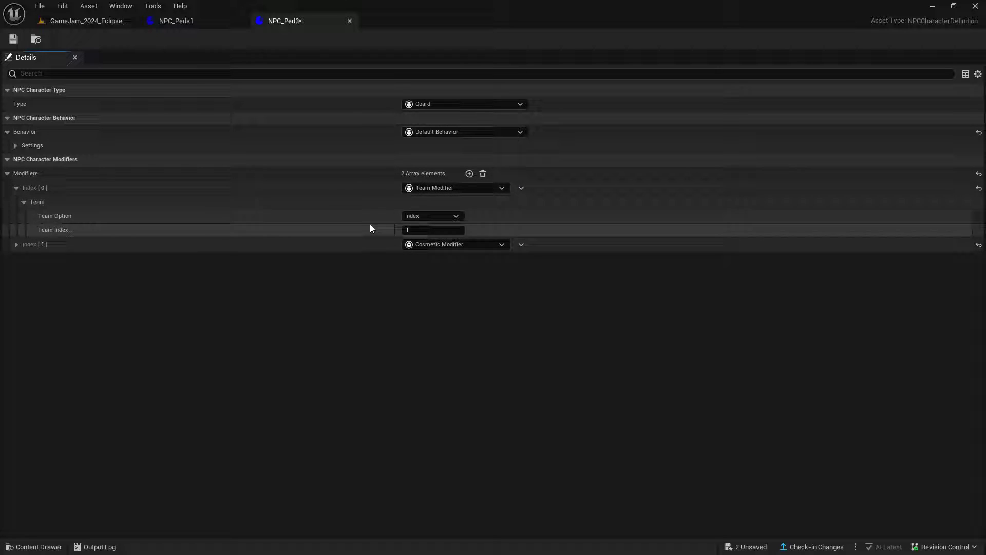
click(436, 220)
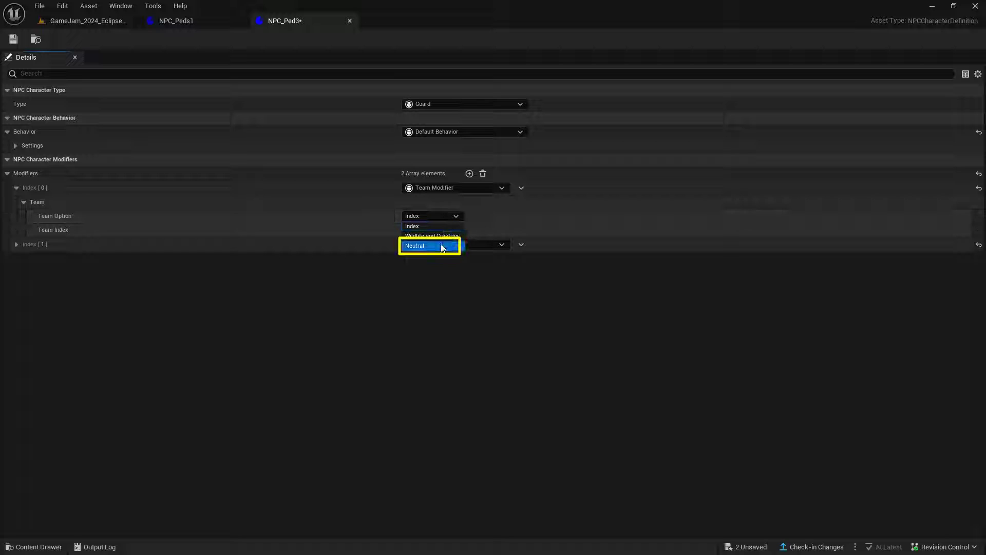
click(432, 245)
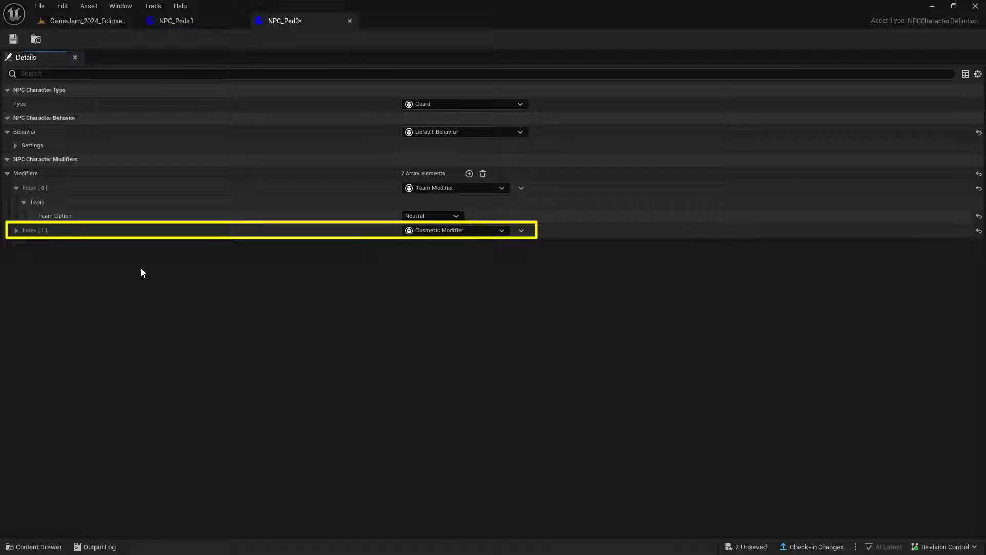
Set the Cosmetic Modifier's character cosmetic to Anarchy Agent
click(17, 230)
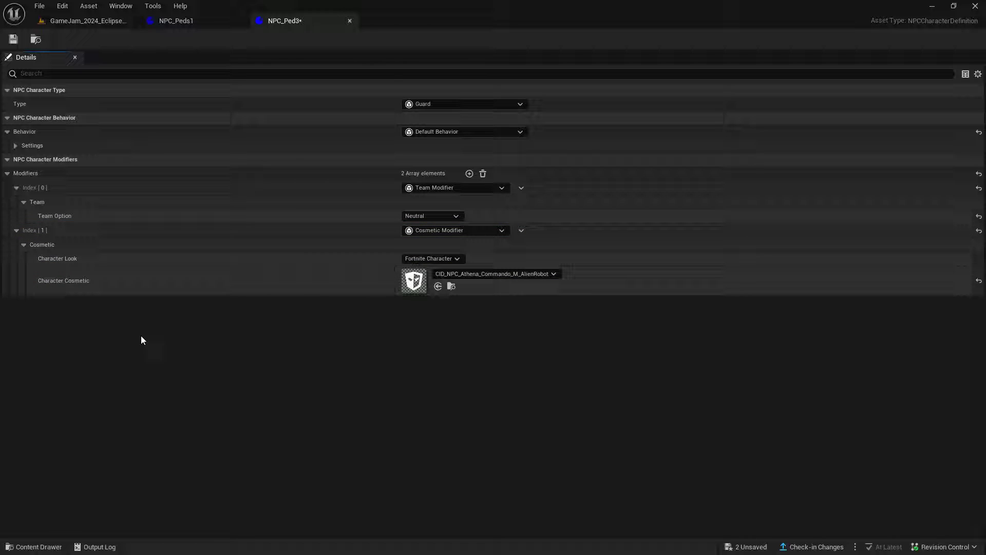
click(539, 275)
scroll(516, 411, down, 3)
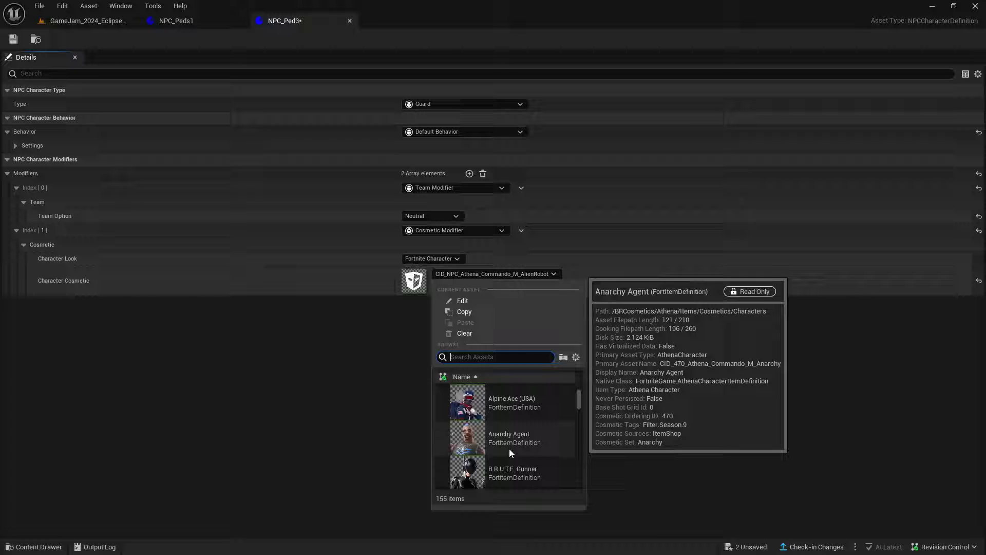
click(509, 447)
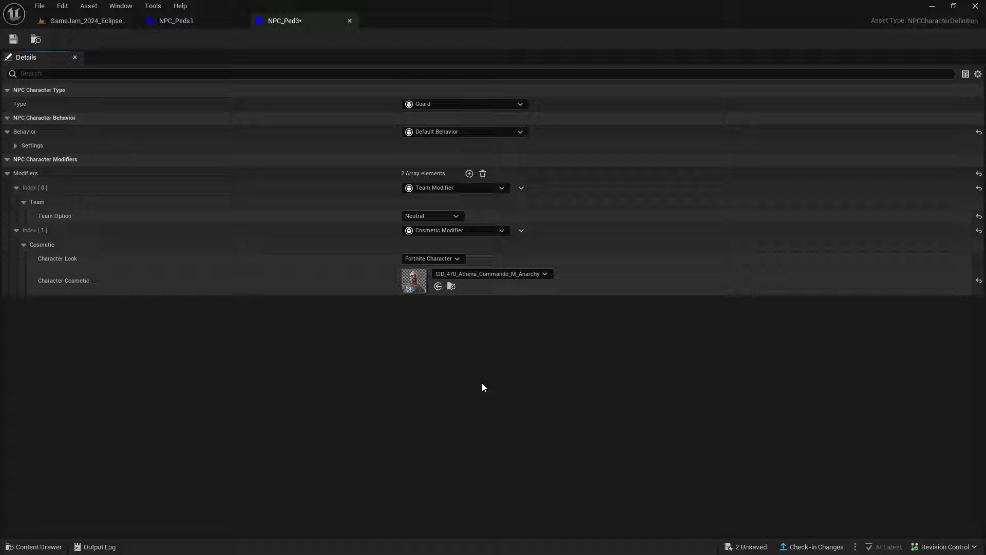
click(17, 230)
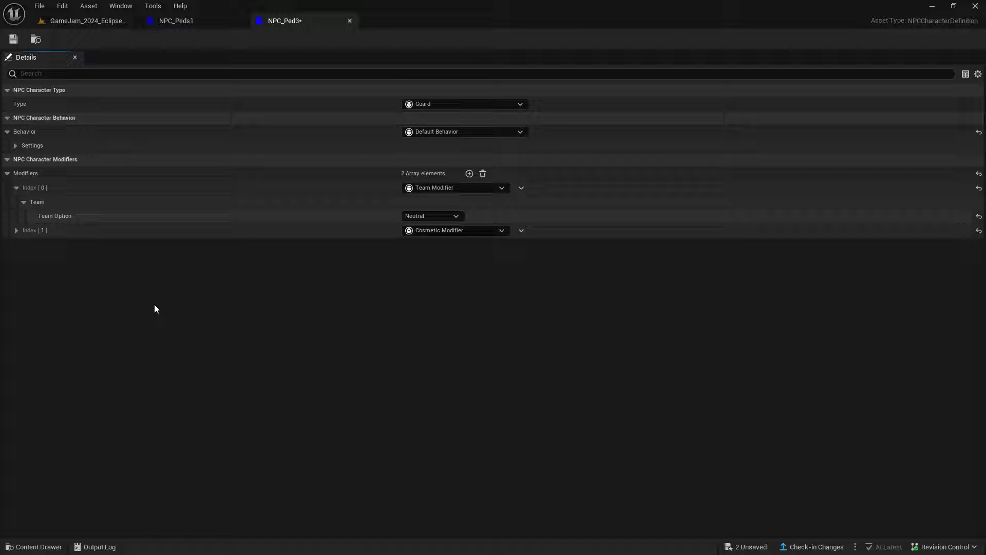
Add a third modifier as a Patrol Path Modifier assigned to Patrol Path Group 3
click(469, 174)
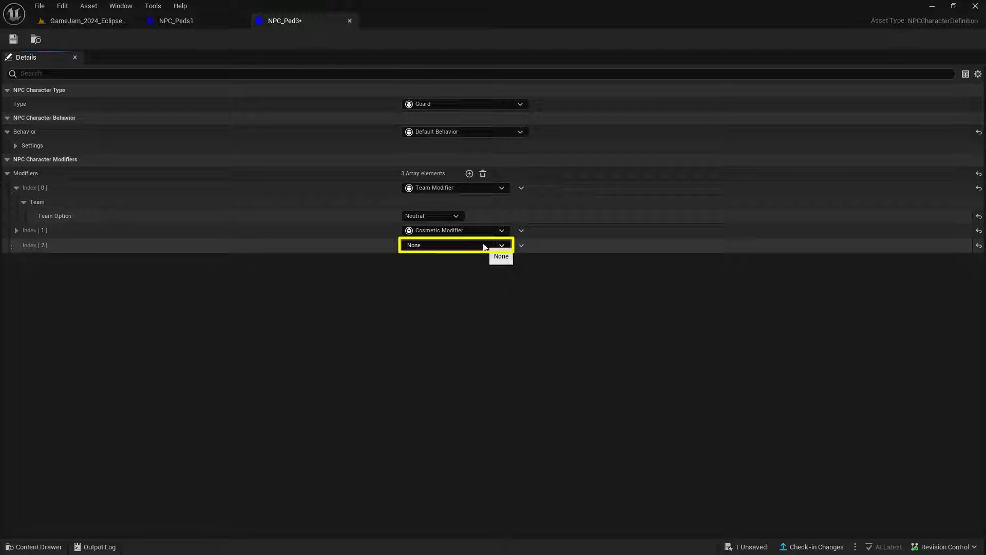
click(502, 245)
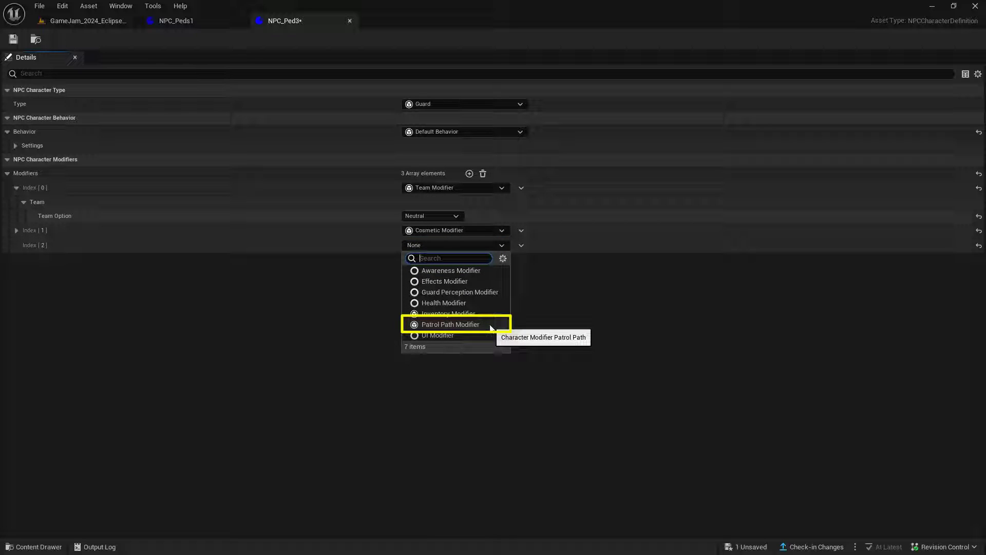
click(491, 327)
click(15, 247)
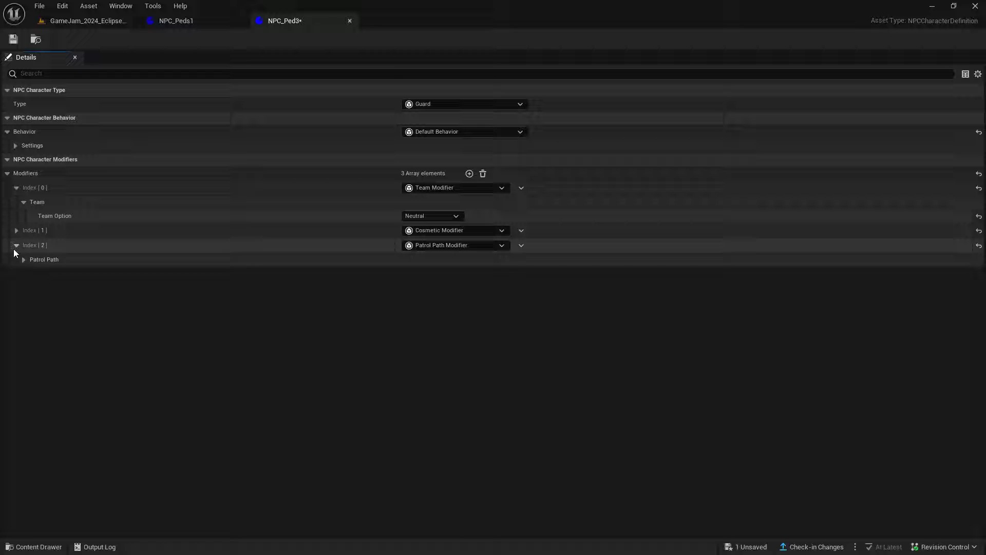
click(23, 259)
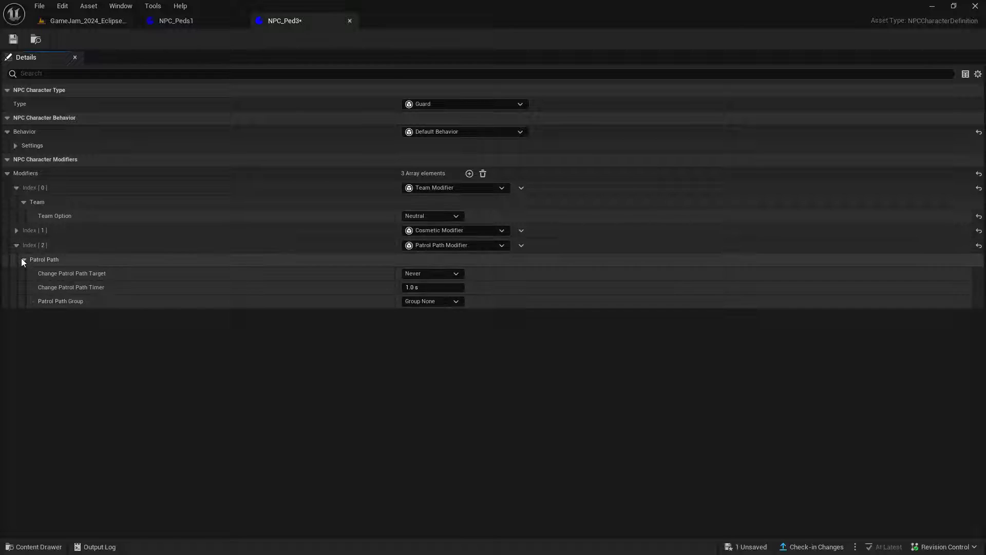
click(459, 304)
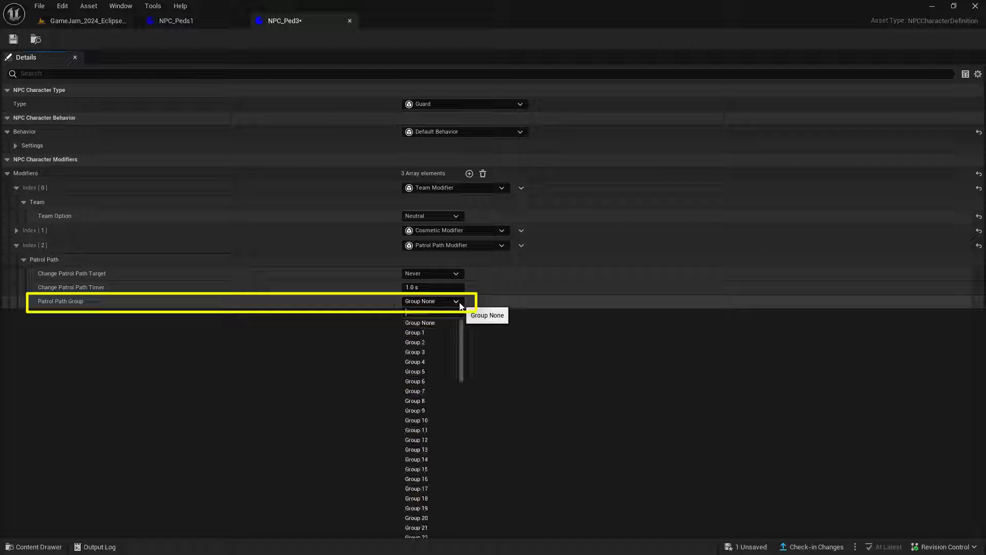
click(443, 353)
click(87, 21)
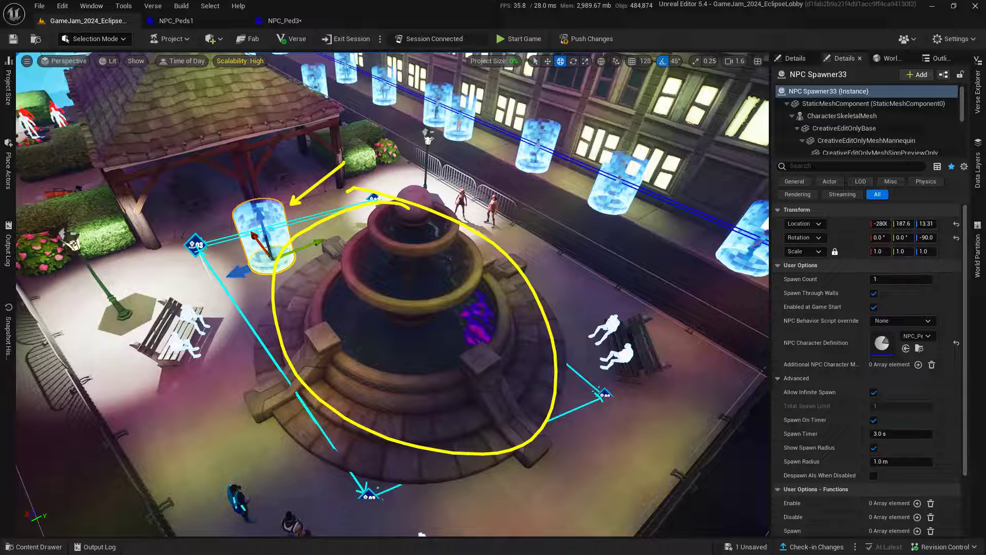
click(289, 21)
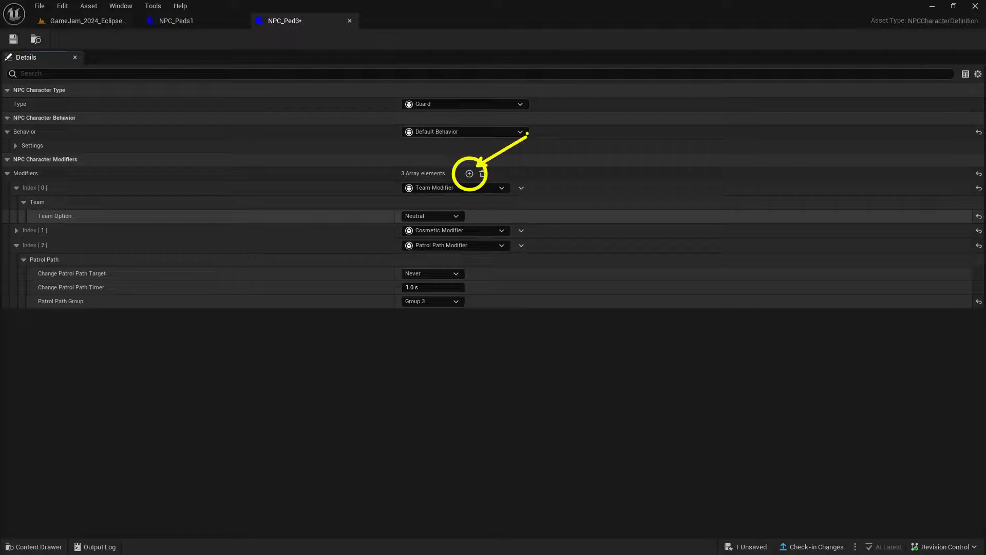
Add a fourth Inventory Modifier with an empty Items list, then save NPC_Ped3
click(470, 173)
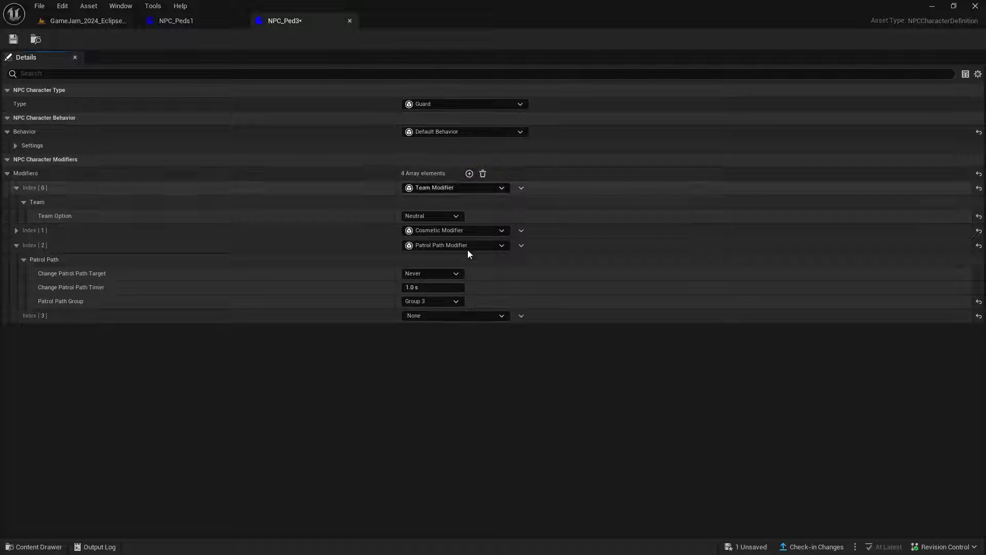
click(501, 316)
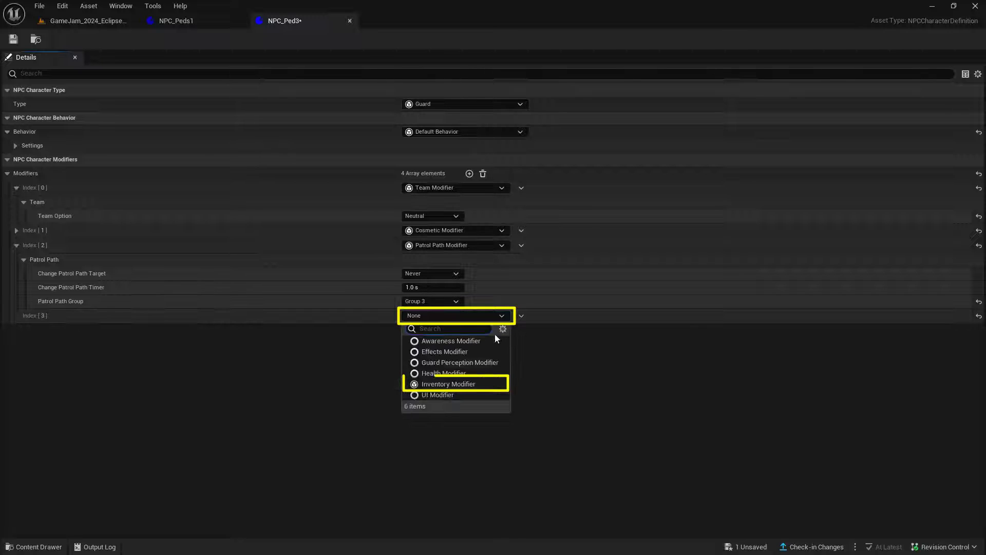
click(483, 388)
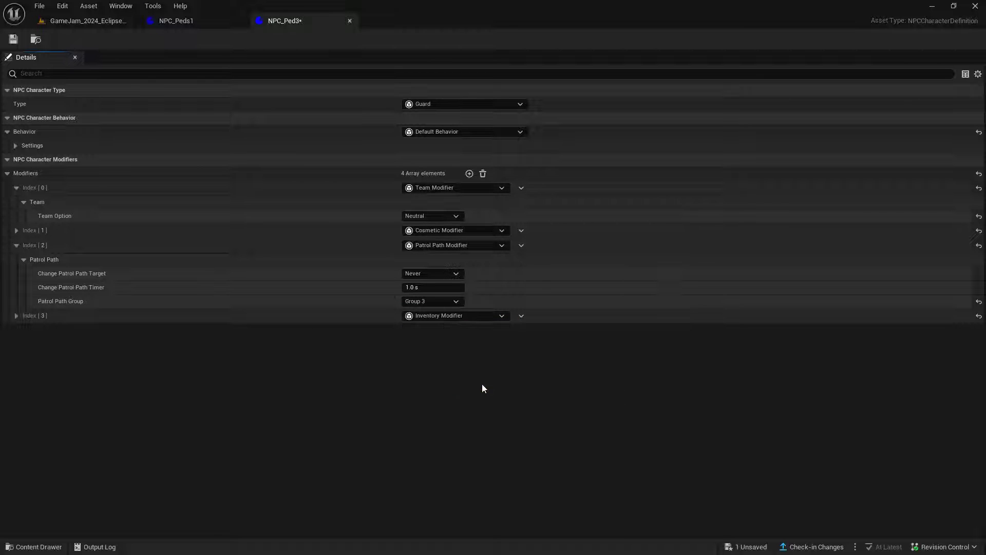
click(17, 316)
click(23, 330)
click(24, 357)
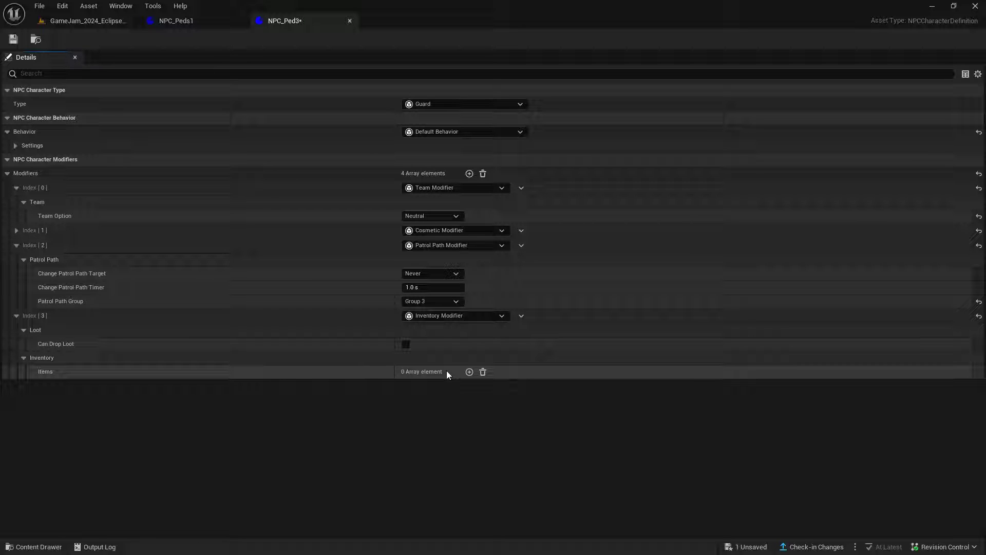
key(ctrl+s)
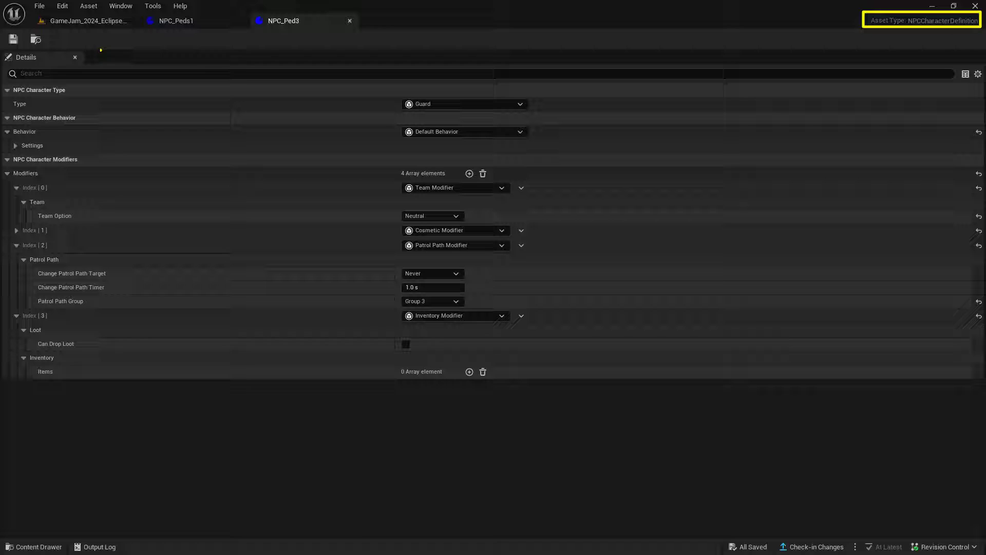
click(13, 39)
Add a Cosmetic Modifier to NPC Spawner33 with the Alpine Ace (GER) outfit CID_058_Athena
click(92, 23)
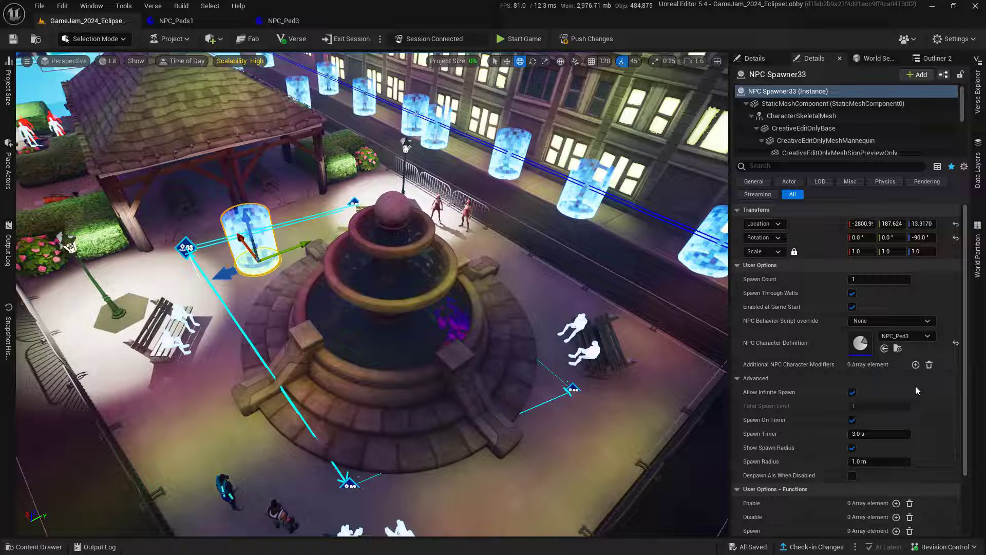
click(916, 364)
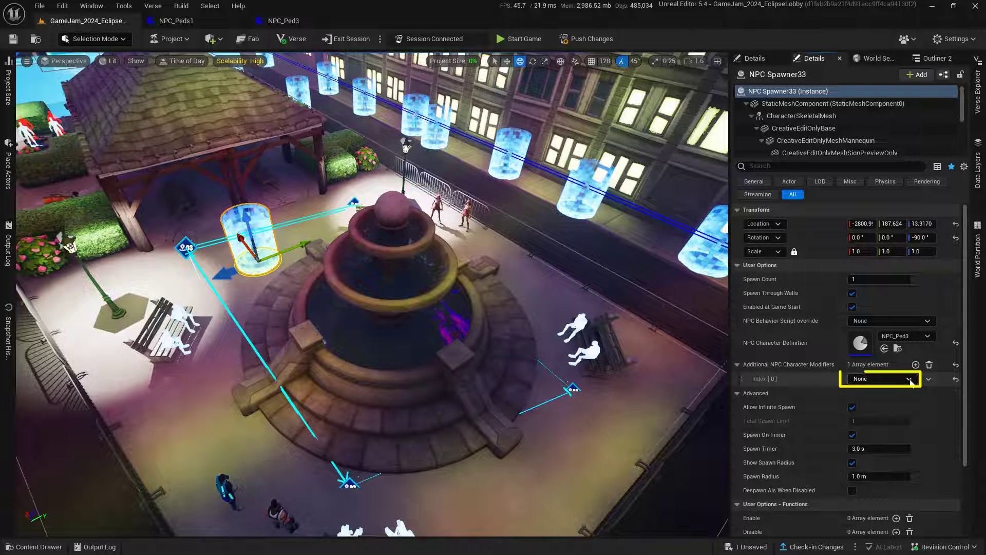
click(911, 380)
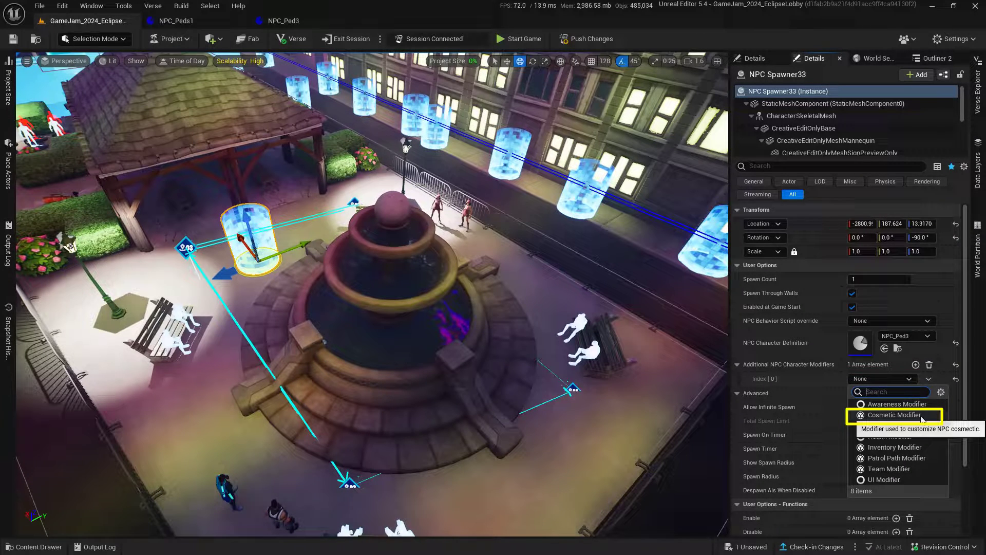
click(895, 415)
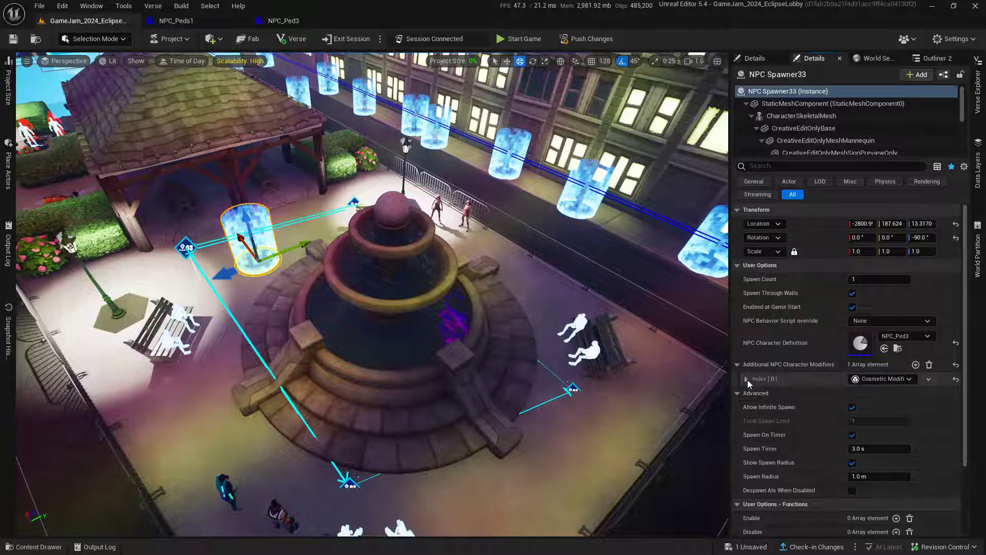
click(748, 380)
click(755, 393)
click(907, 423)
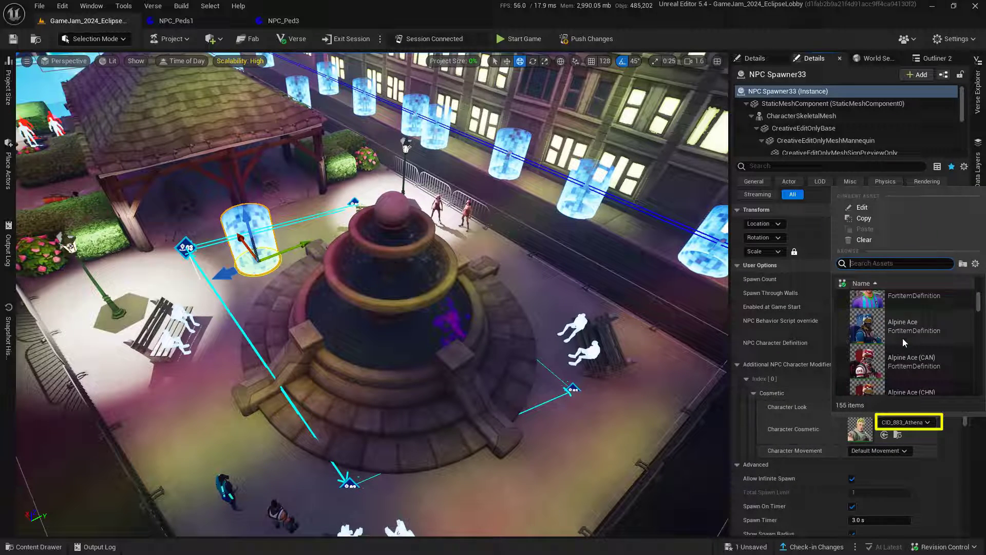
click(903, 363)
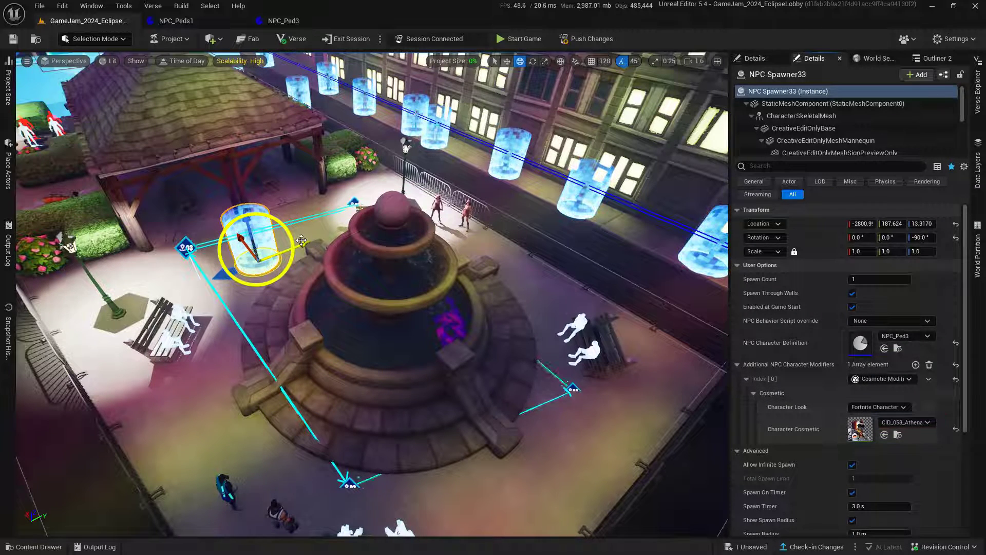
Alt-drag a copy of the spawner and give it Alpine Ace outfit CID_060_Athena
alt+drag(302, 241, 378, 215)
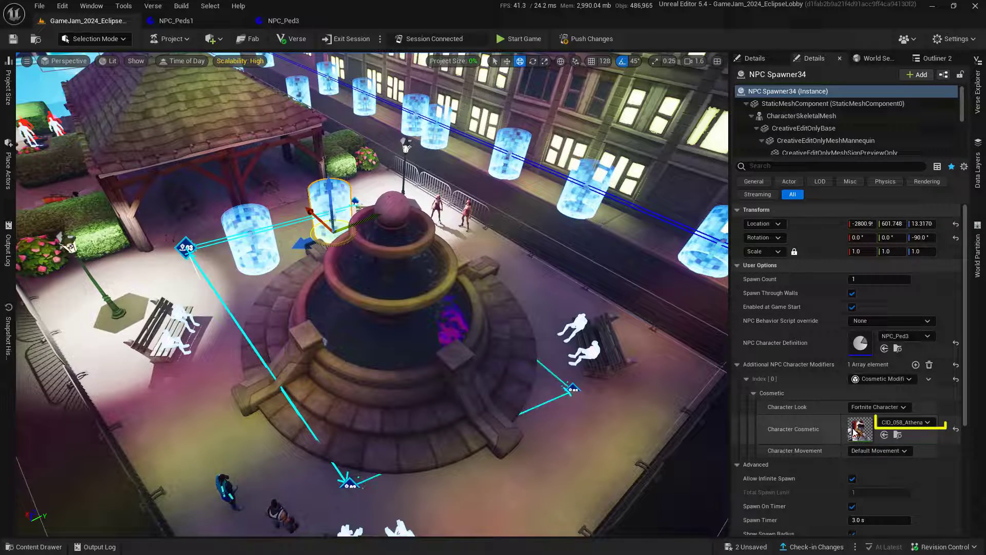
click(905, 423)
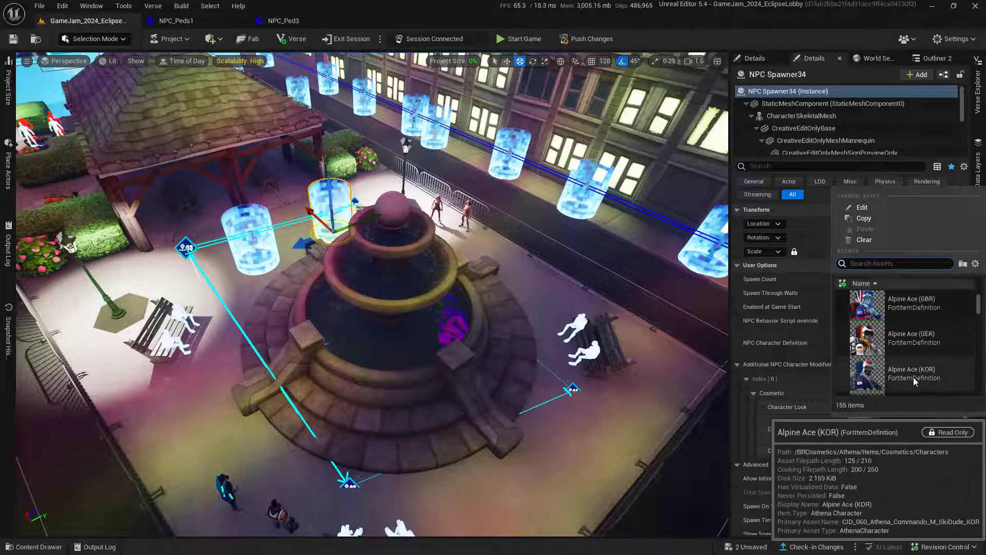
click(914, 377)
Set NPC Spawner34's Spawn Timer to 0 and push the changes to the session
scroll(828, 406, down, 3)
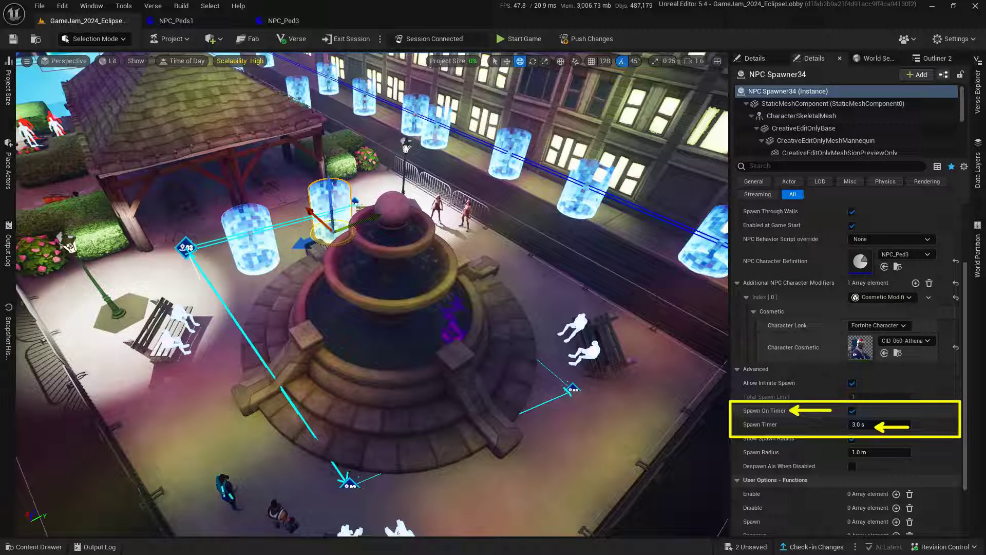
click(882, 424)
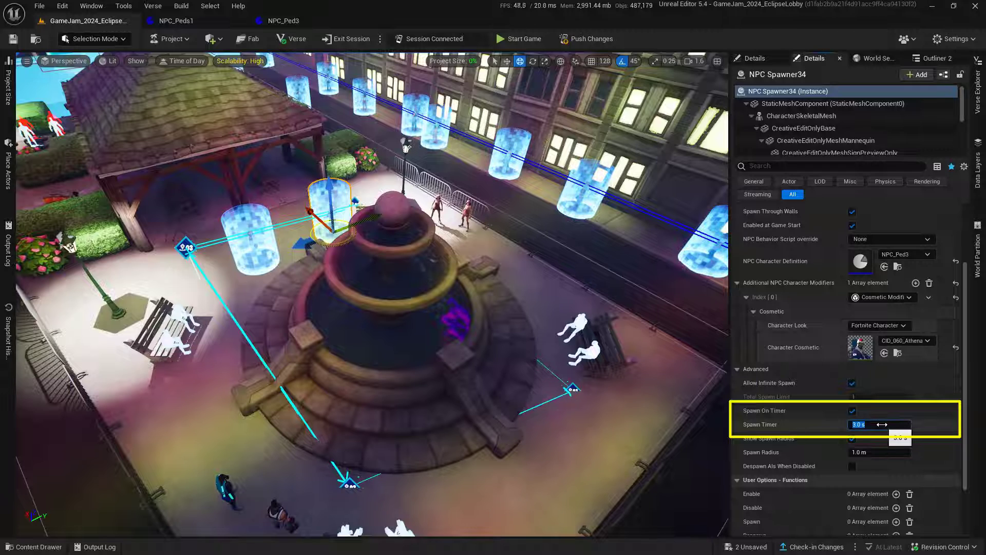
text(0)
key(Return)
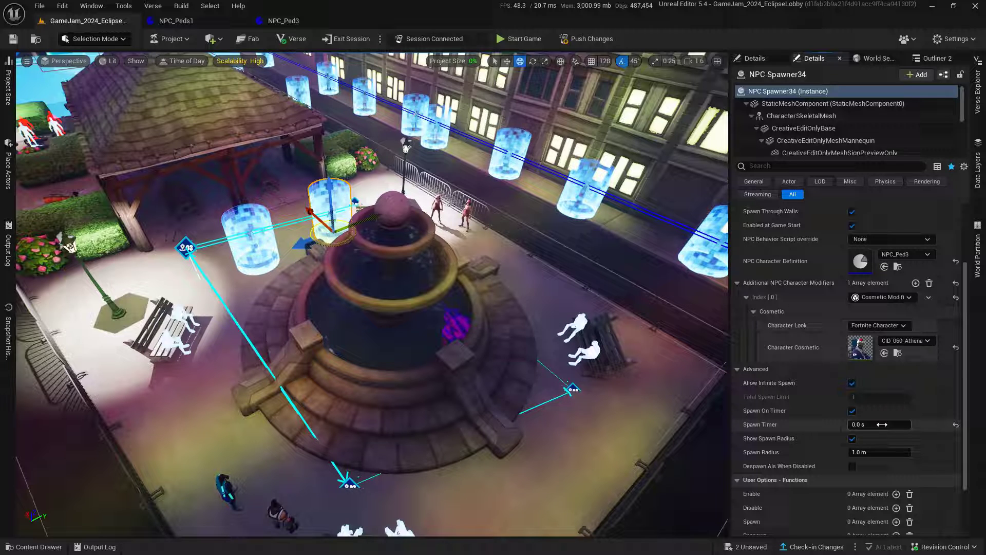
click(590, 41)
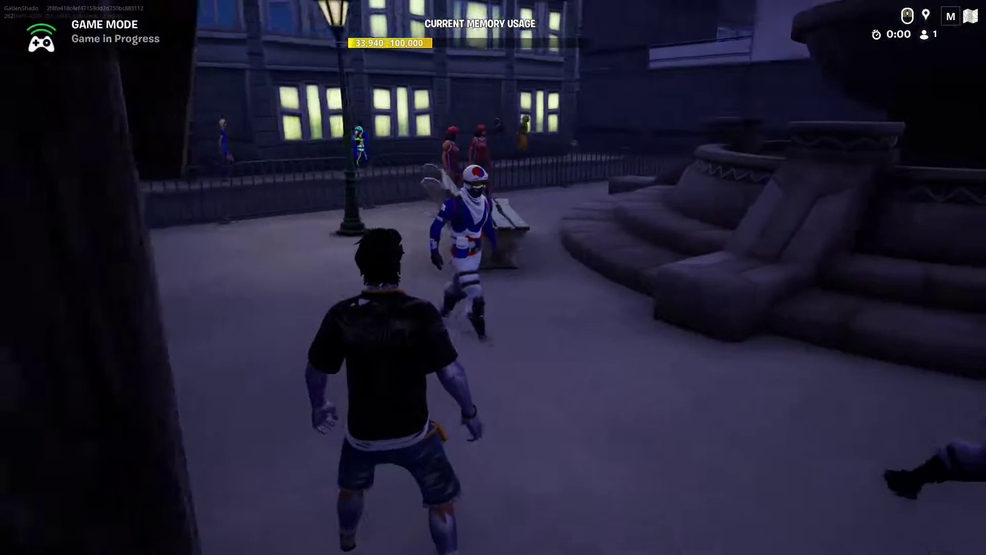
Run past the bench and fountain steps, following the Alpine Ace guards along their loop
key(w)
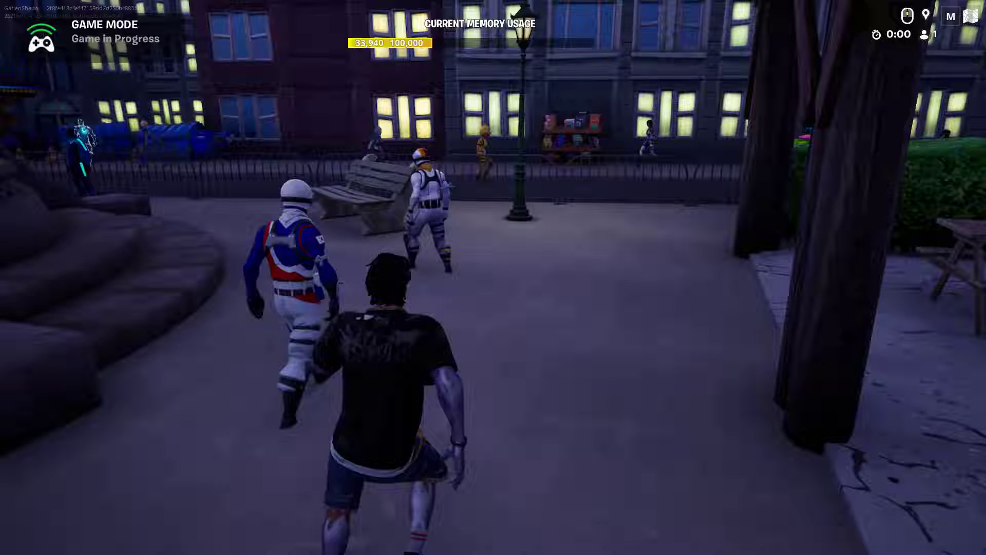
key(w)
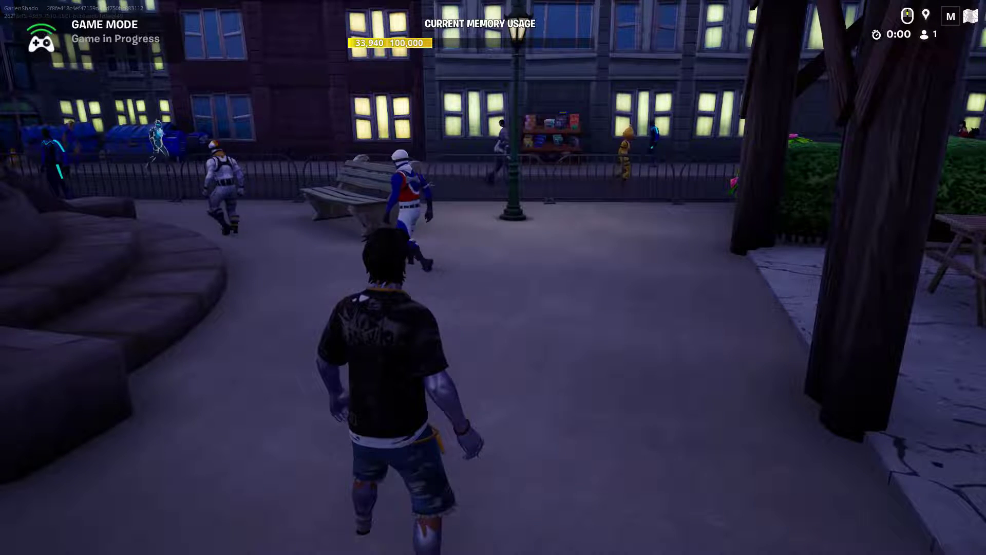
key(w)
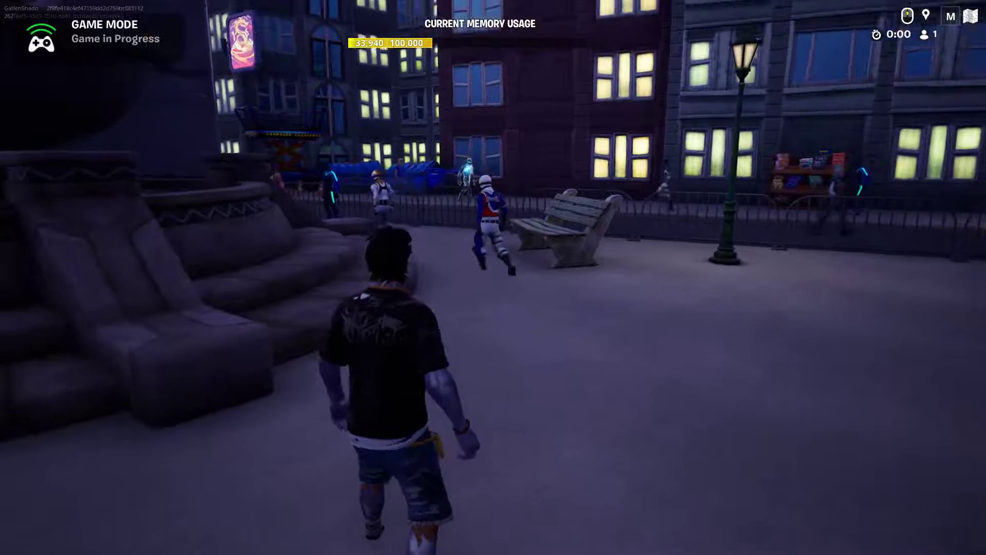
key(w)
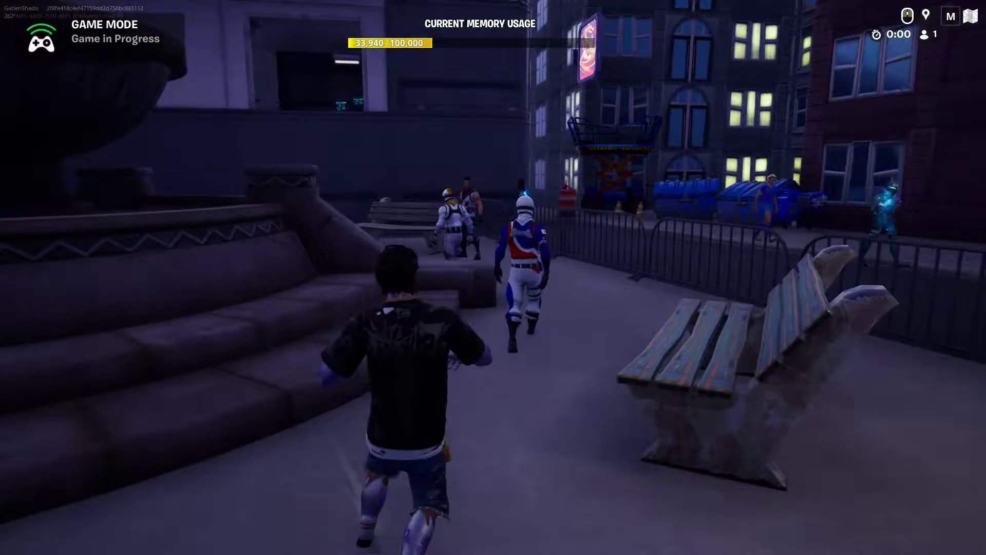
key(w)
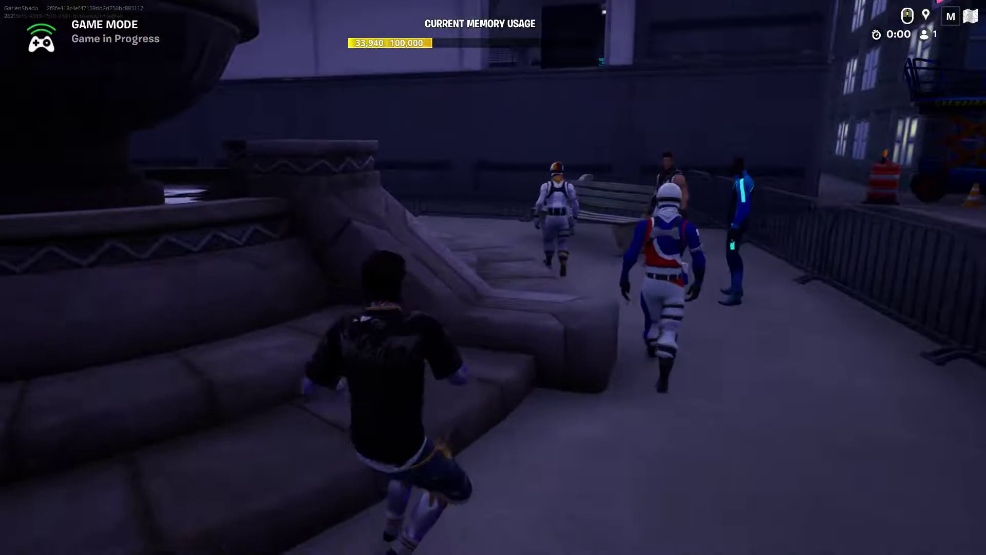